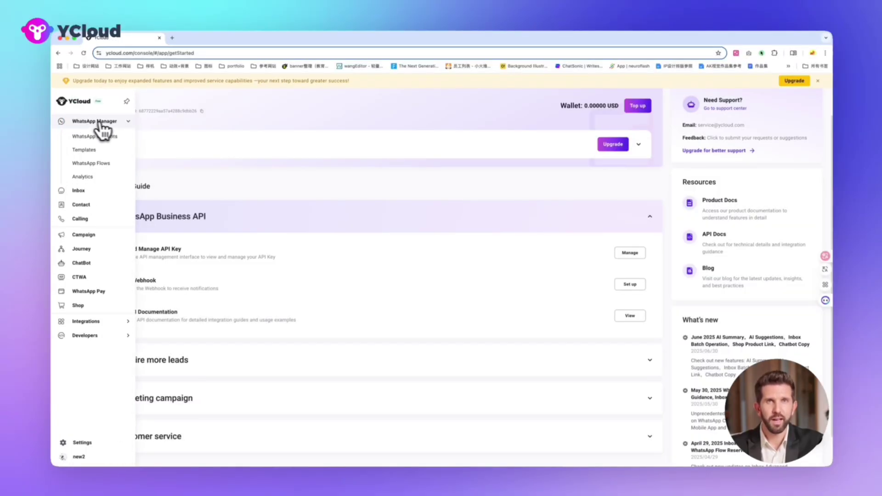
- From WhatsApp Accounts, begin creating a new channel via the WhatsApp Business API option
click(96, 137)
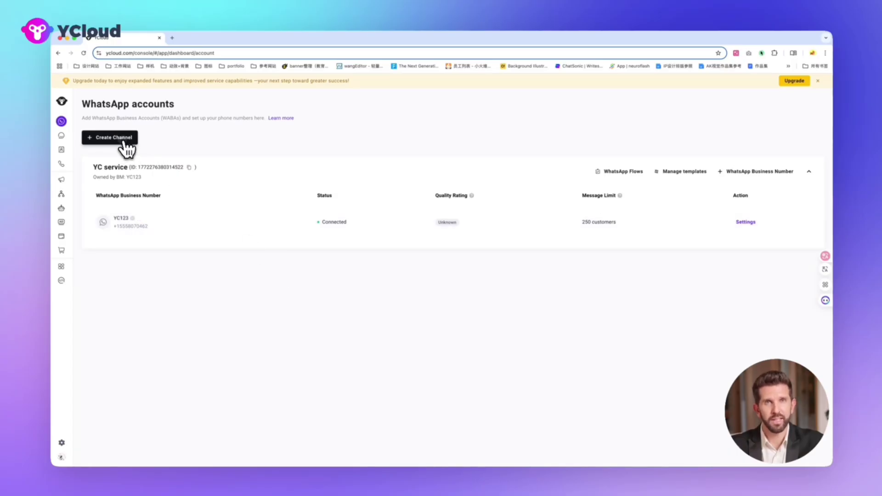
click(123, 140)
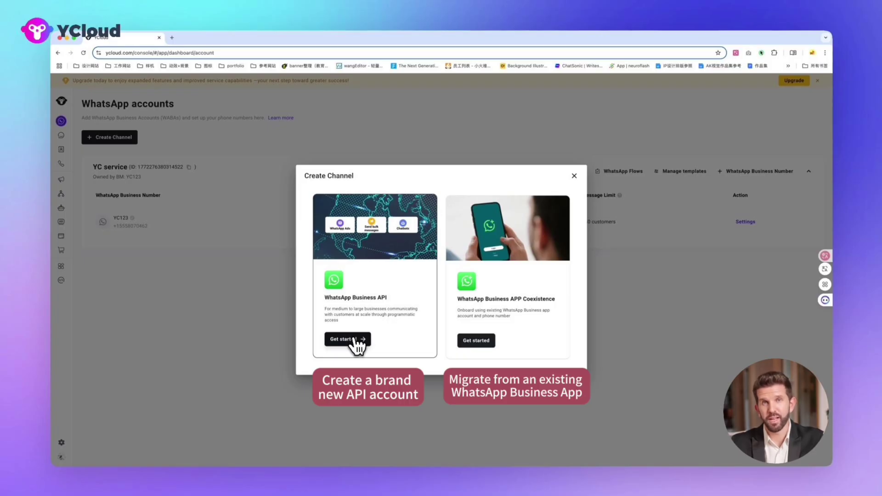
- Choose a brand-new API account, continue with the logged-in Facebook account to the business form
click(348, 339)
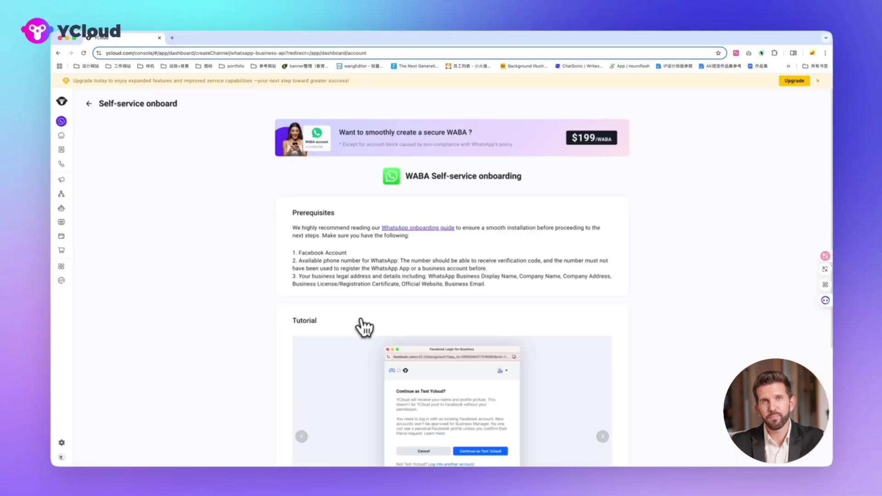
scroll(638, 269, down, 5)
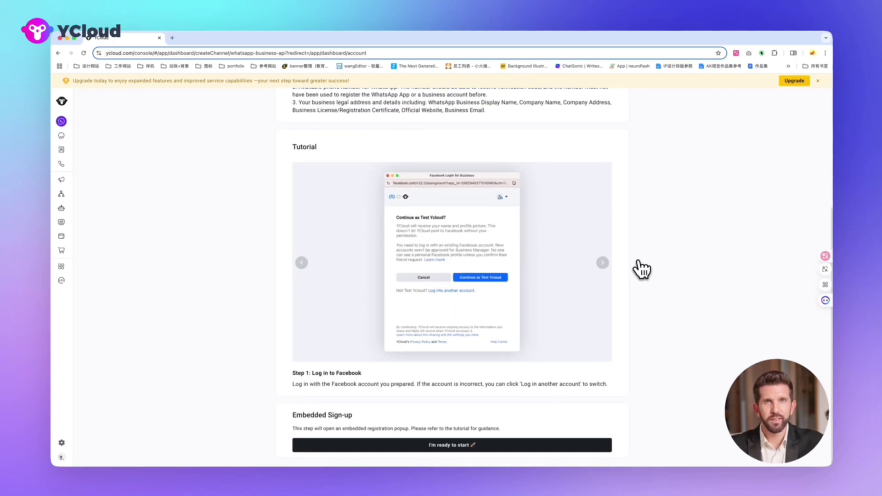
click(467, 449)
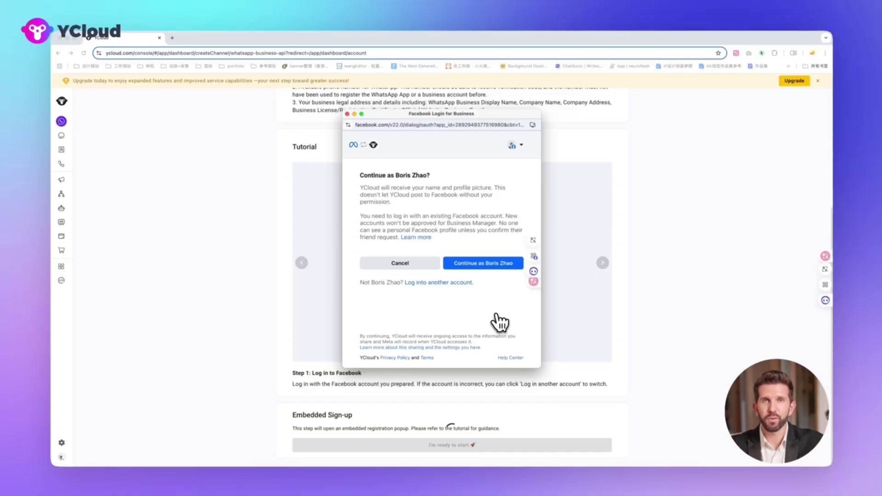
click(493, 268)
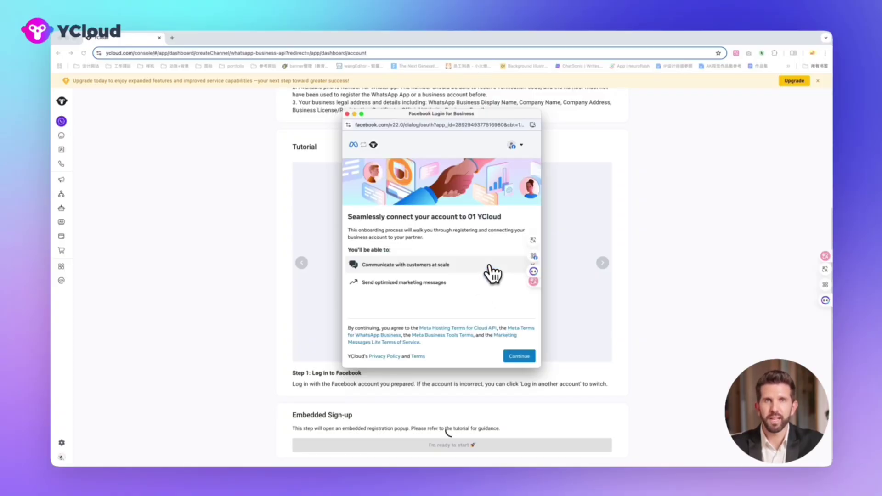
click(519, 357)
- Enter business name YCloud, email and website, set country Brazil, and submit
click(415, 237)
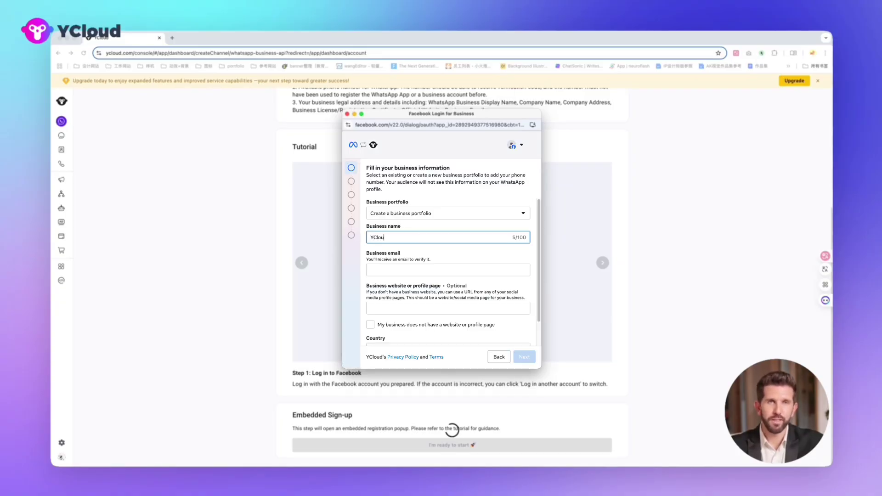
click(413, 268)
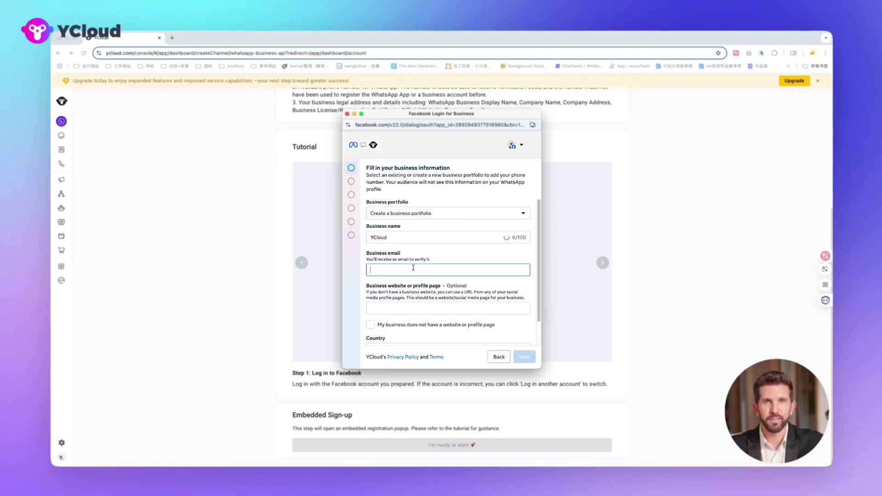
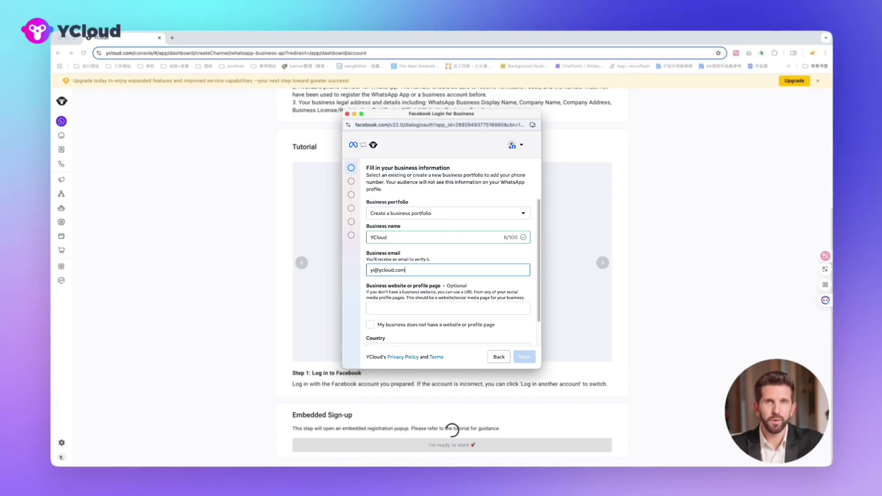
click(420, 308)
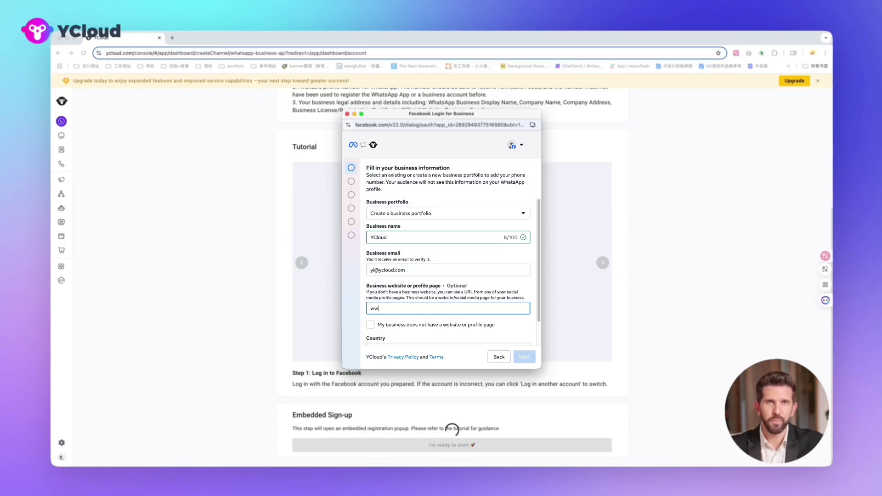
text(https://www.ycloud.com)
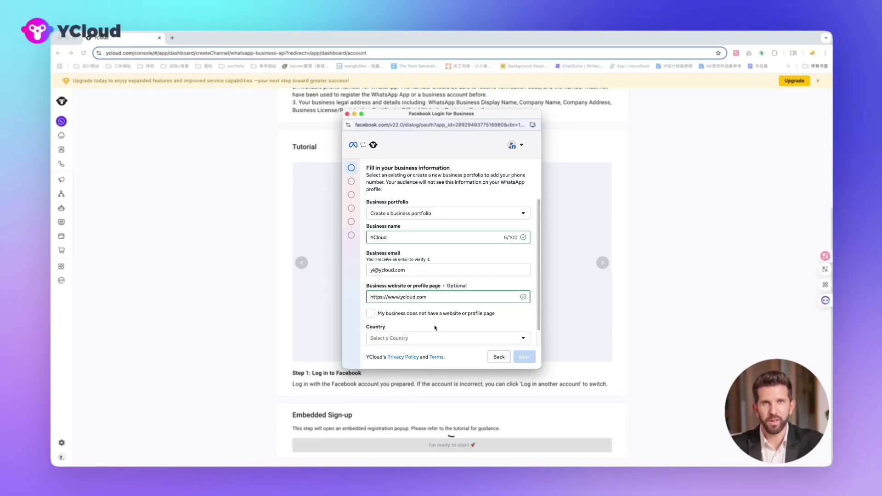
scroll(434, 328, down, 1)
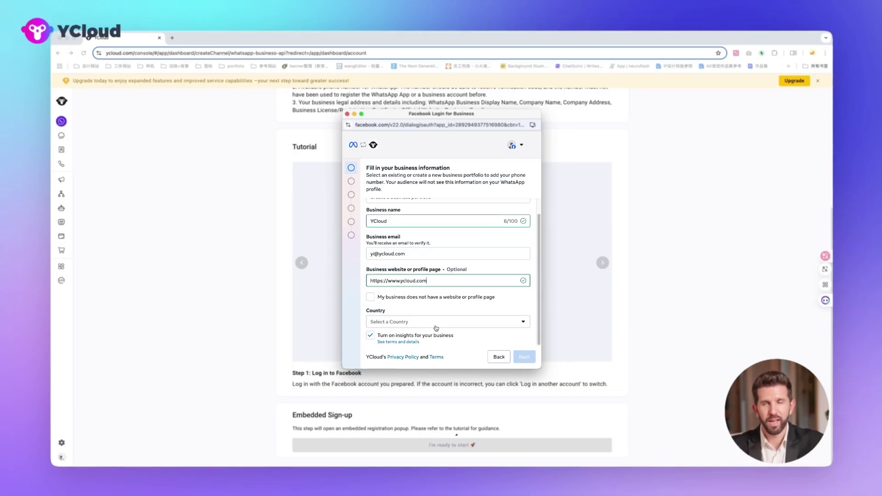
click(431, 322)
scroll(407, 304, down, 1)
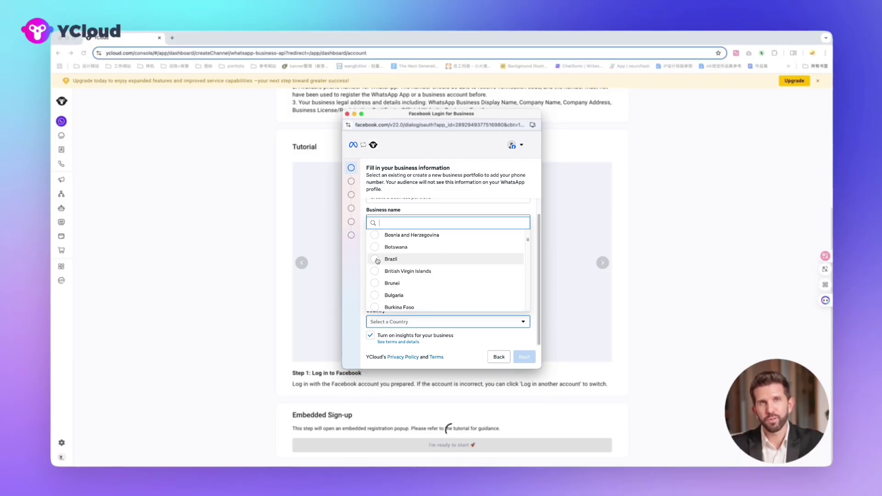
click(392, 257)
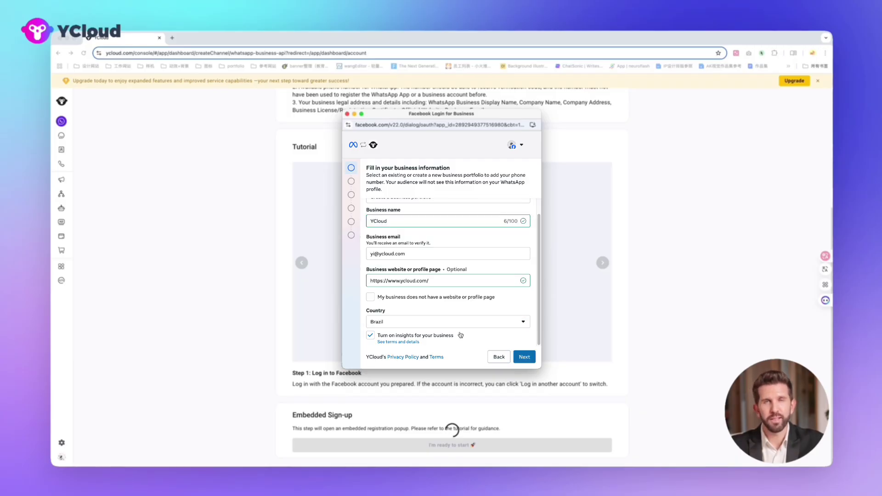
click(524, 356)
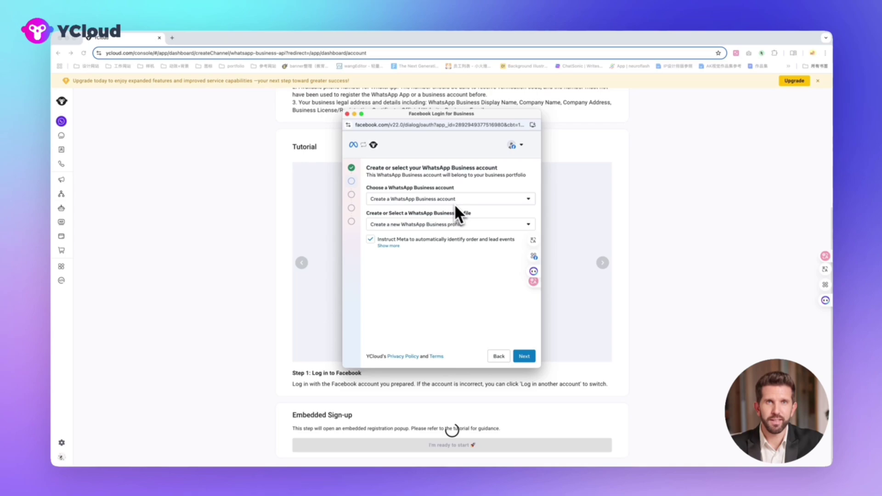
- Create profile YC use with category Finance and Banking and submit it
click(524, 357)
click(410, 220)
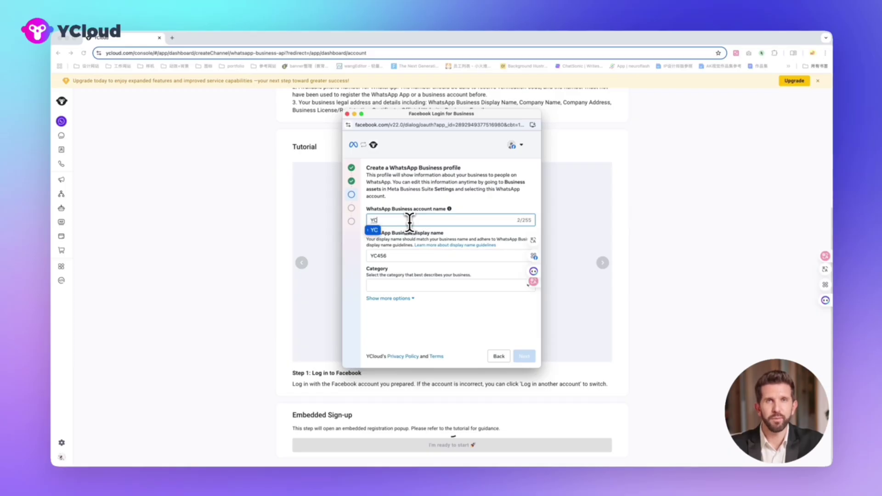
text(use)
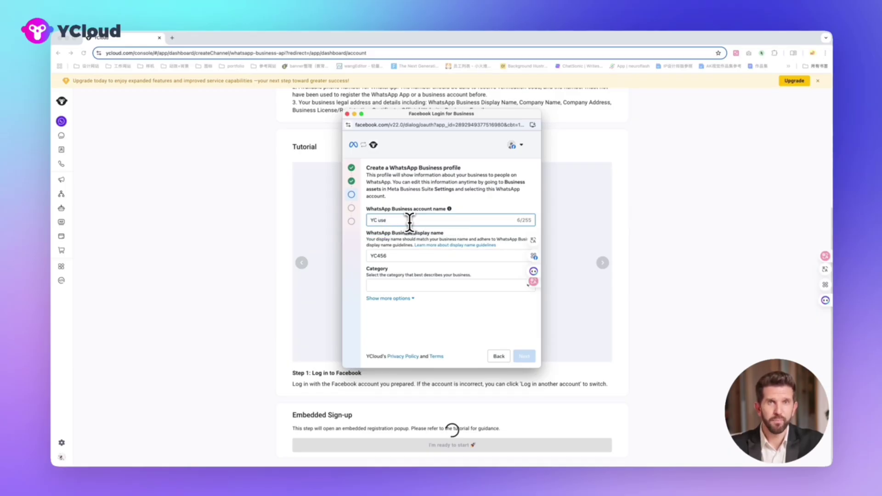
click(426, 286)
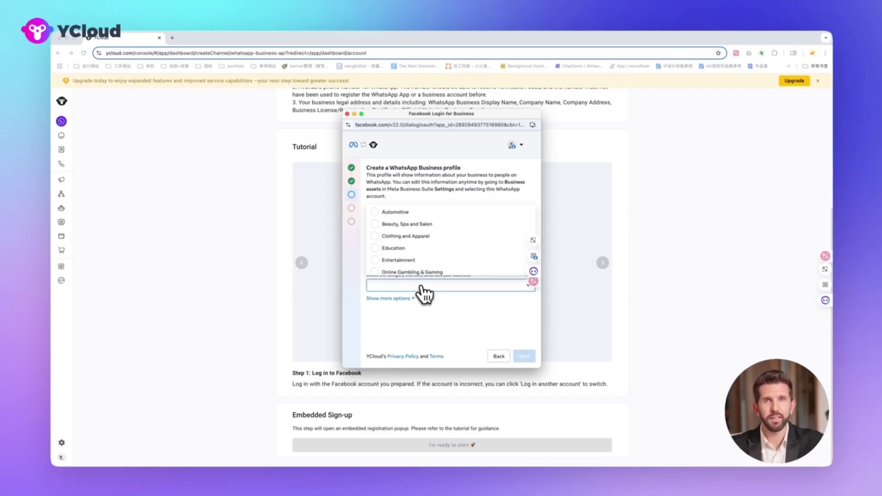
scroll(408, 256, down, 2)
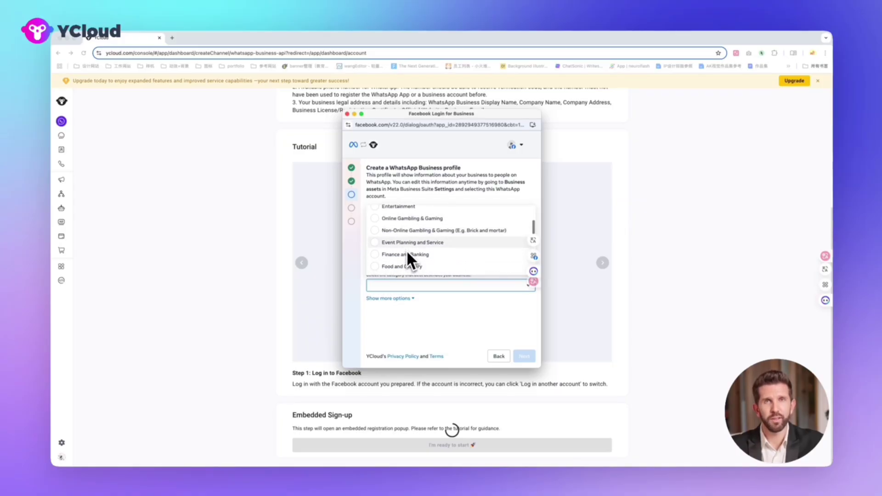
click(408, 257)
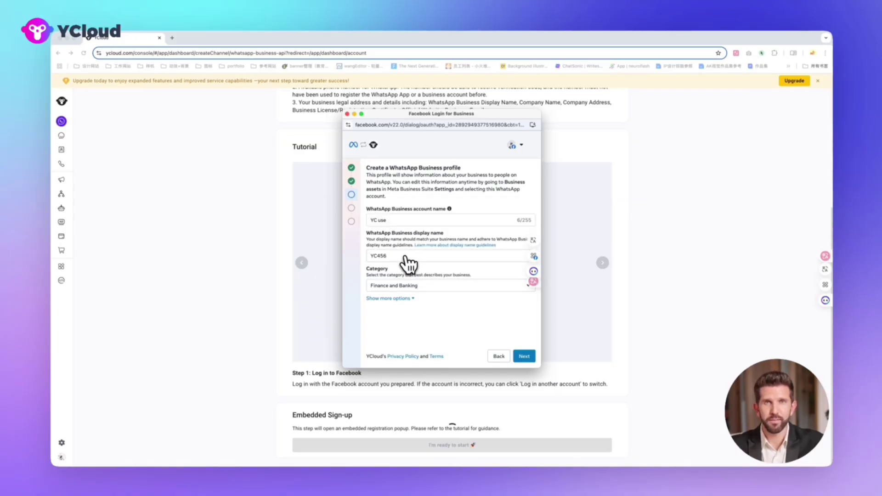
click(524, 357)
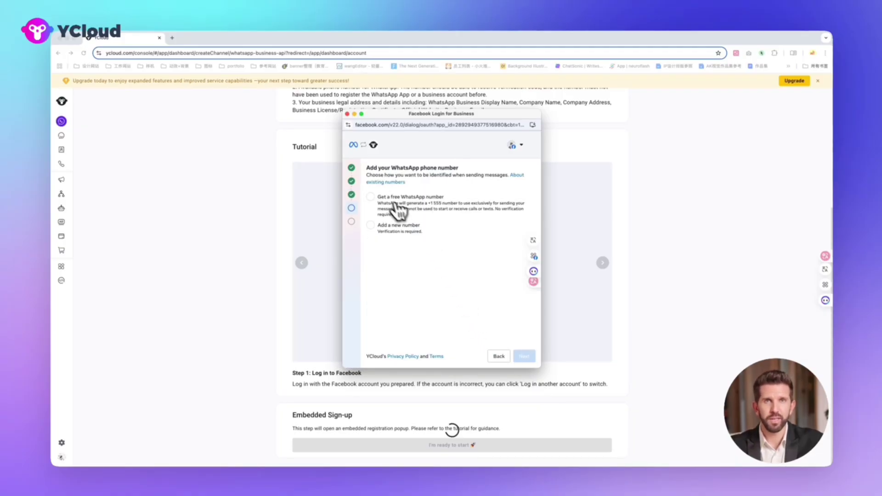
- Select a free WhatsApp number, confirm it, and approve YCloud's access request
click(371, 197)
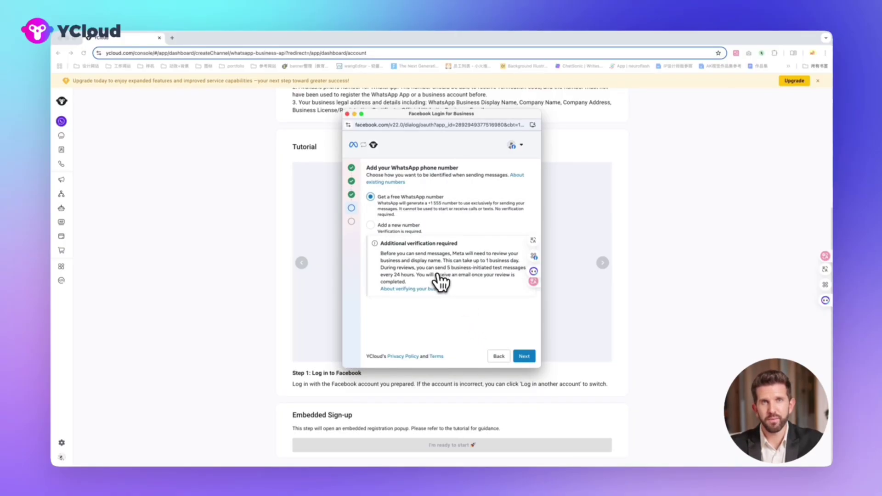
click(525, 358)
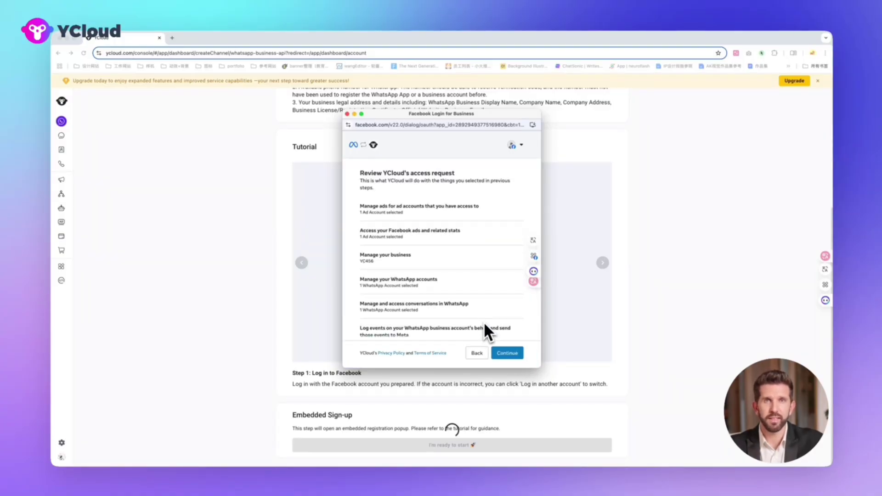
scroll(512, 332, down, 1)
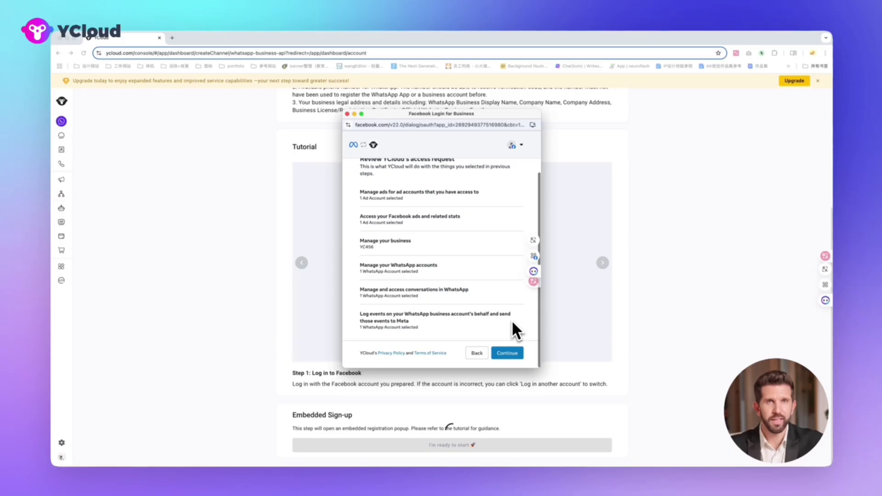
click(516, 354)
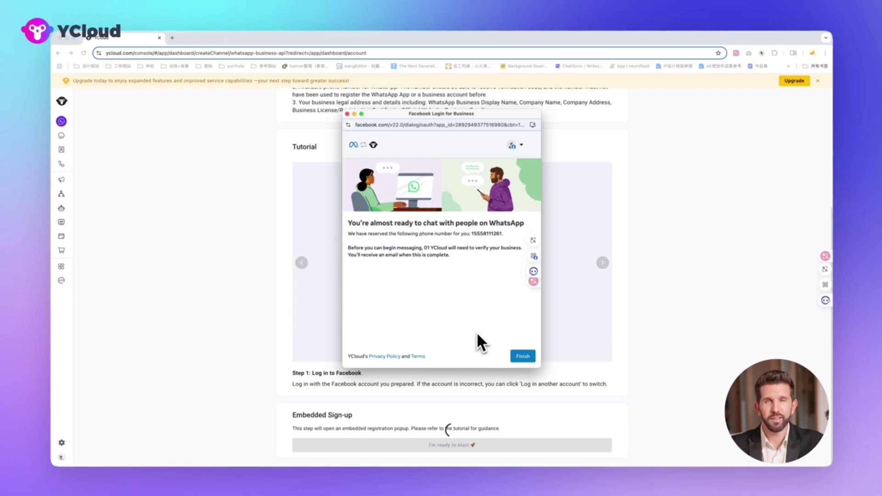
- Finish the sign-up so the Facebook popup closes and the accounts list shows YC use
click(524, 356)
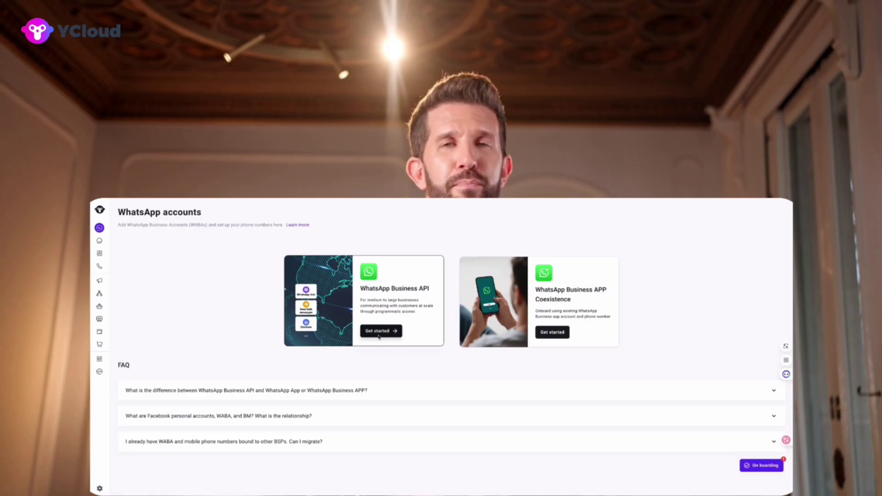
- Start another WhatsApp Business API channel and view the $199 WABA Creation Service
click(379, 334)
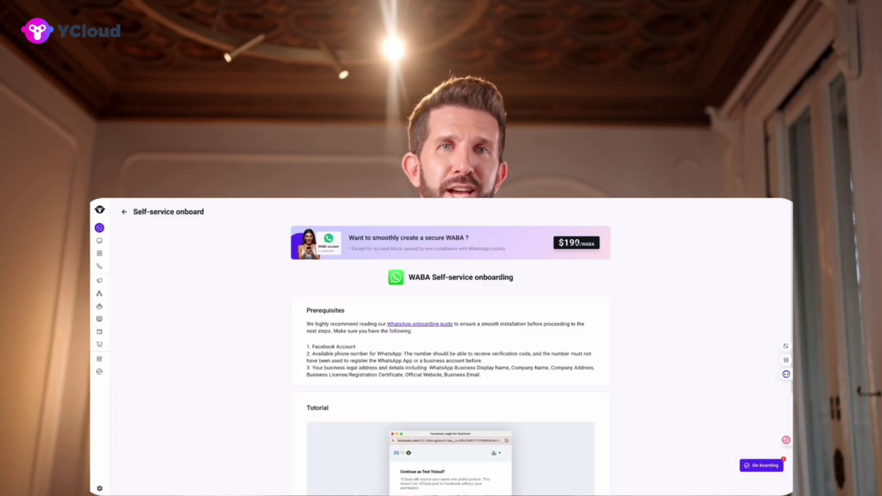
click(592, 252)
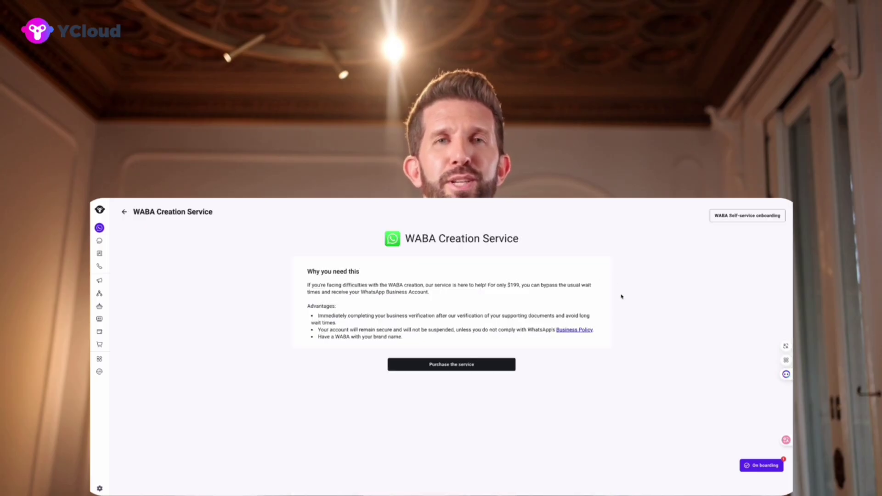